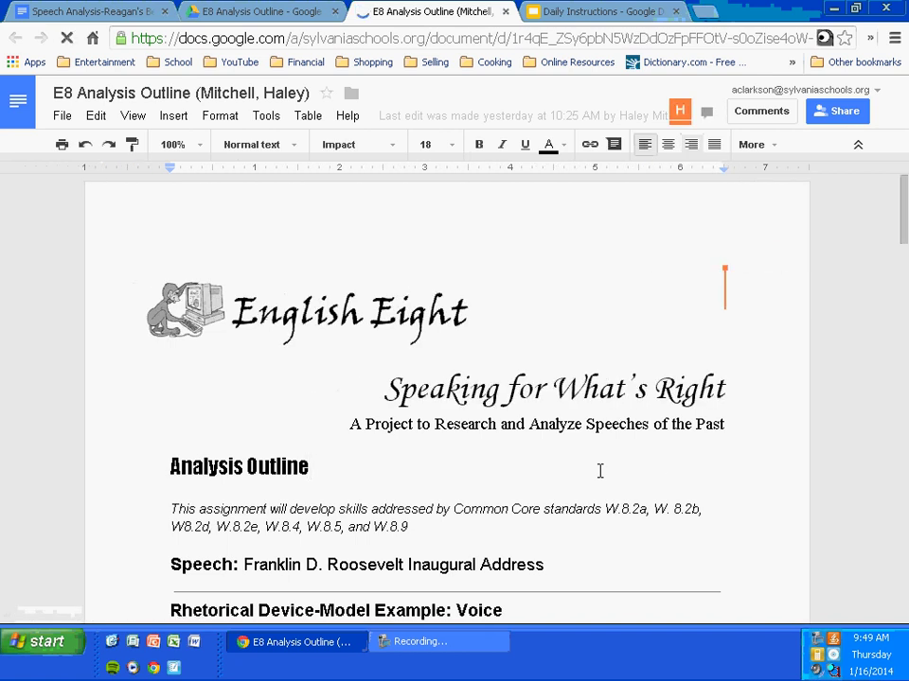
Look through the outline's heading, speech title and the Voice model example with its evidence and explanations
key(Down)
key(Down)
key(Down)
key(Down)
key(Down)
key(Down)
key(Down)
key(Down)
key(Down)
key(Down)
key(Down)
key(Down)
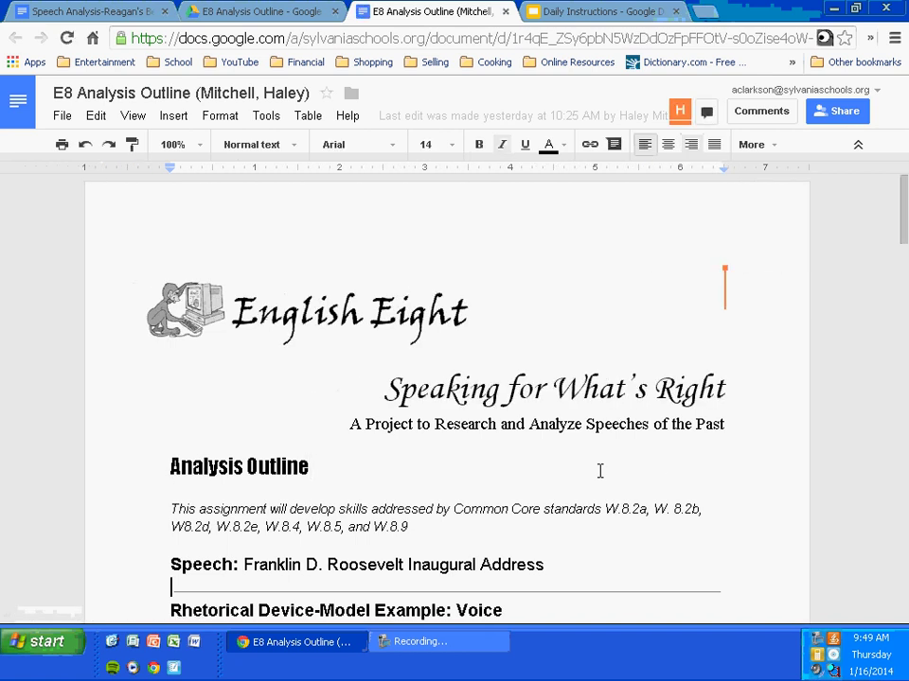
key(Down)
key(Down)
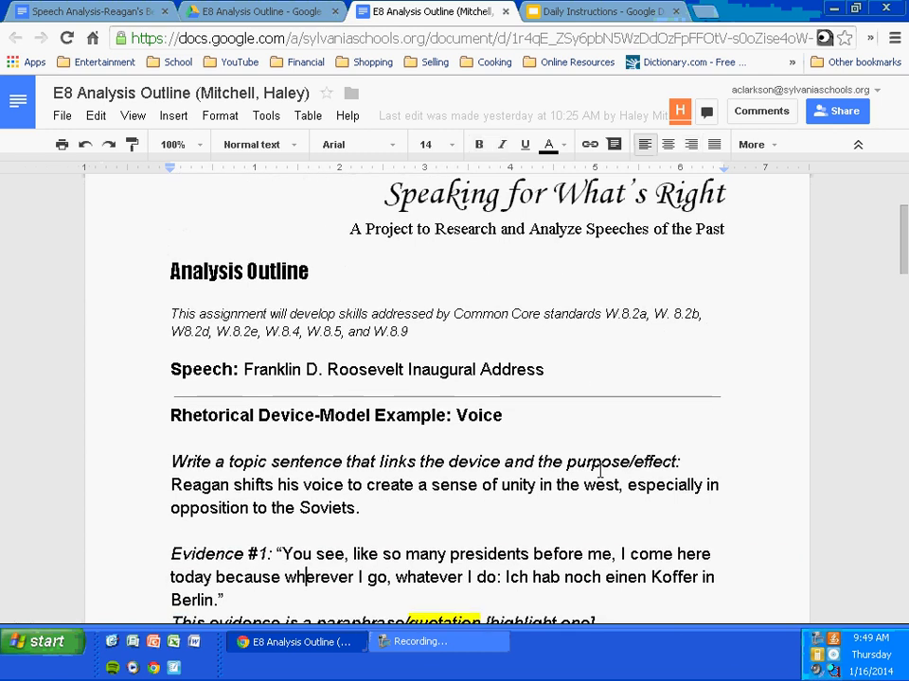
key(Down)
key(Down)
key(Down)
key(Down)
key(Down)
key(Down)
key(Down)
key(Down)
key(Down)
key(Down)
key(Down)
key(Down)
key(Down)
key(Down)
key(Down)
key(Down)
key(Down)
key(Down)
key(Down)
key(Down)
key(Down)
key(Down)
key(Down)
key(Down)
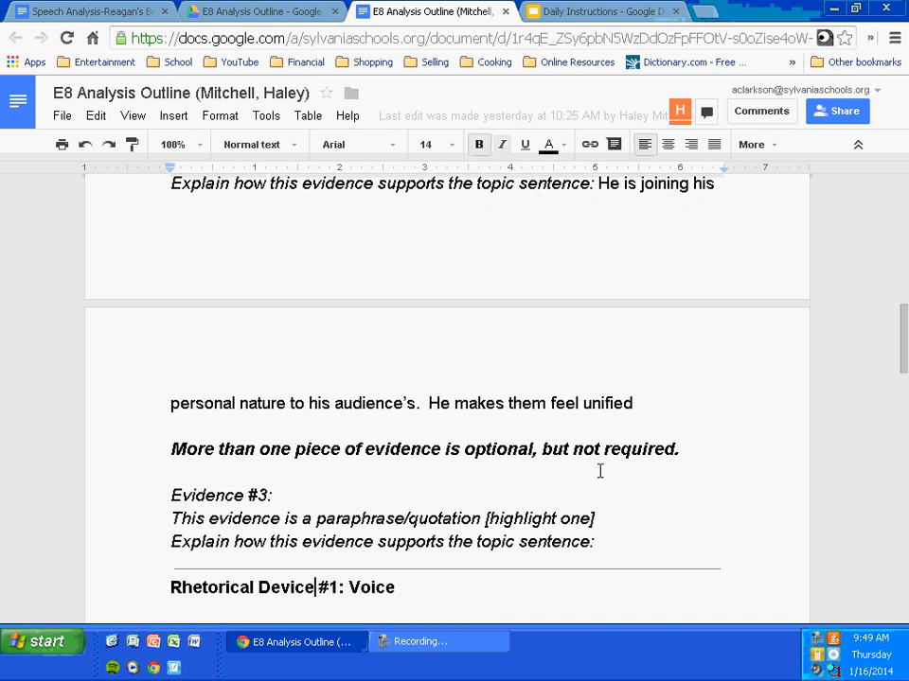
Read through the Rhetorical Device #1: Voice and Rhetorical Device #2: Repetition sections for their evidence and topic sentence prompts
key(Down)
key(Down)
key(Down)
key(Down)
key(Down)
key(Down)
key(Down)
key(Down)
key(Down)
key(Down)
key(Down)
key(Down)
key(Down)
key(Down)
key(Down)
key(Down)
key(Down)
key(Down)
key(Down)
key(Down)
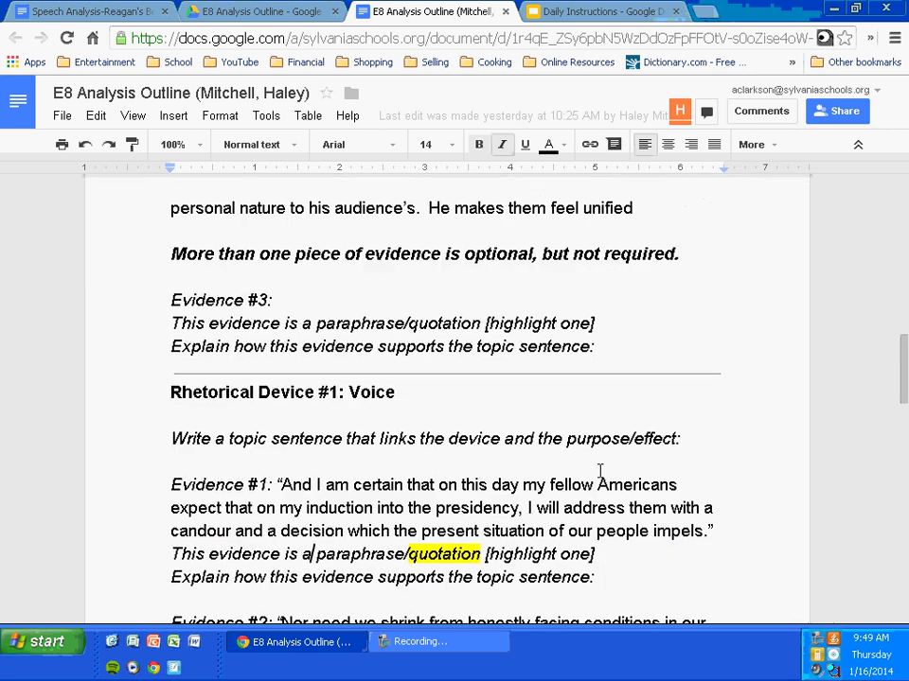
key(Down)
key(Down)
key(Down)
key(Down)
key(Down)
key(Down)
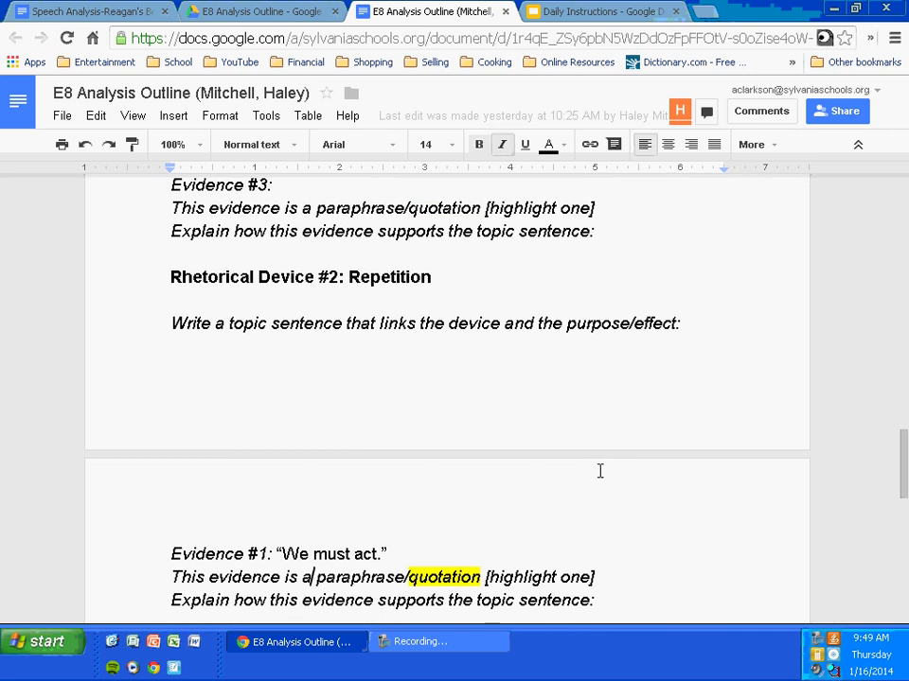
key(Down)
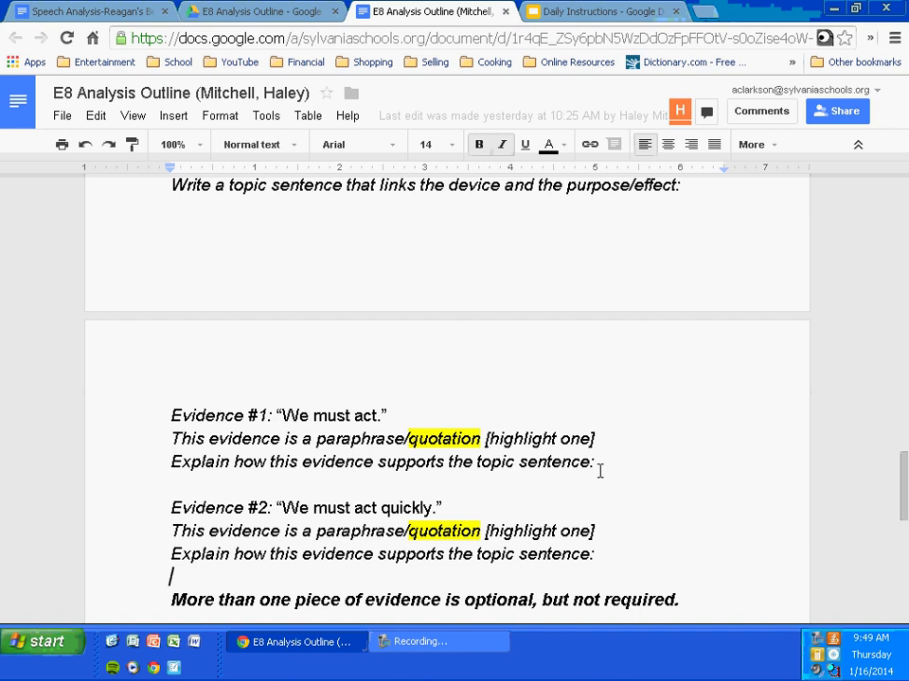
Go back to the Rhetorical Device #1: Voice section and examine its topic sentence prompt and evidence quotations
key(Up)
key(Up)
key(Up)
key(Up)
key(Up)
key(Down)
key(Down)
key(Down)
key(Down)
key(Down)
key(Down)
key(Down)
key(Down)
key(Down)
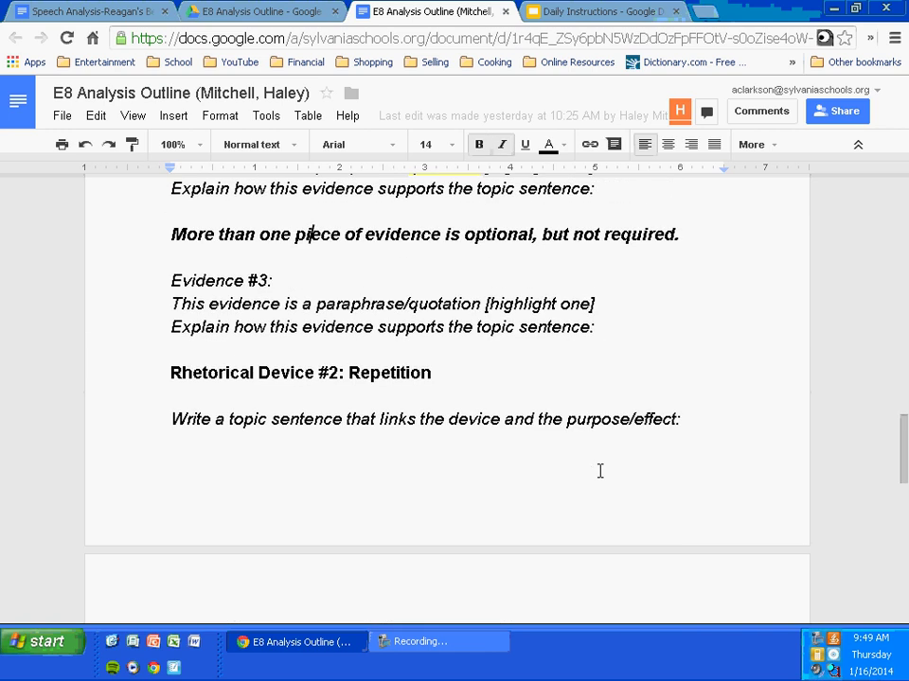
key(Up)
key(Up)
key(Up)
key(Up)
key(Up)
key(Up)
key(Up)
key(Up)
key(Up)
key(Up)
key(Up)
key(Up)
key(Up)
key(Up)
key(Up)
key(Up)
key(Up)
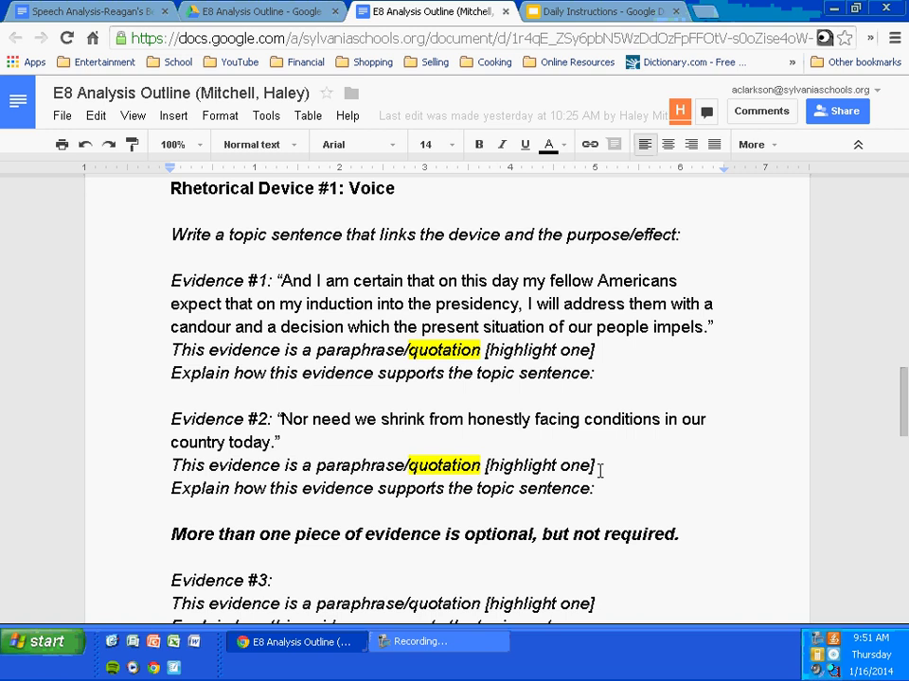
Below the Repetition topic sentence prompt, add in non-italic text "Roosevelt repeats himself to emphsize the Amricans woto end the Grea Depression."
drag(902, 393, 902, 463)
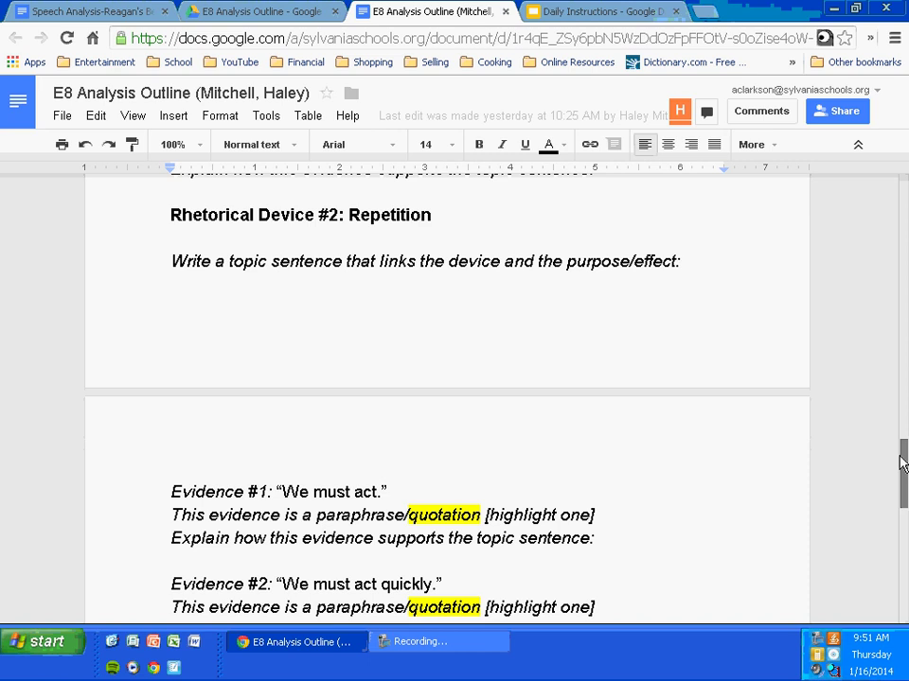
mouse_move(902, 463)
mouse_down()
mouse_move(903, 478)
mouse_move(903, 465)
mouse_up()
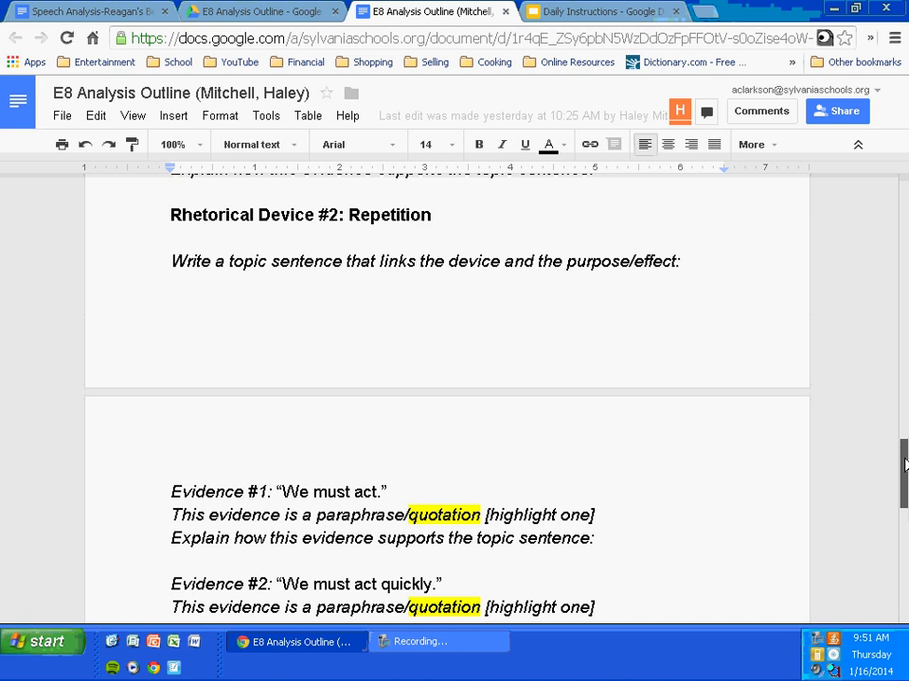
click(694, 270)
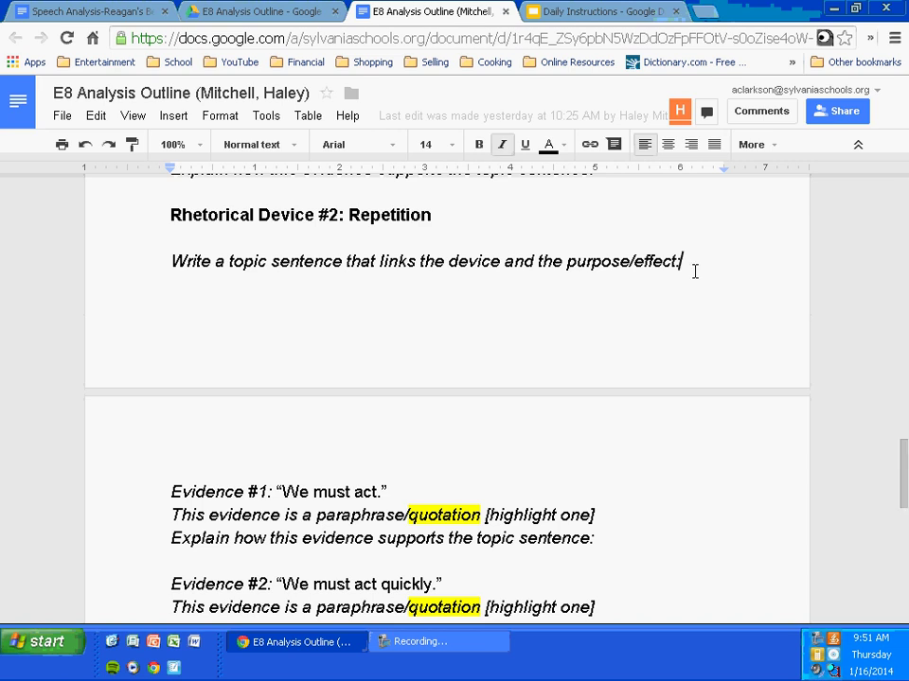
key(Return)
key(ctrl+i)
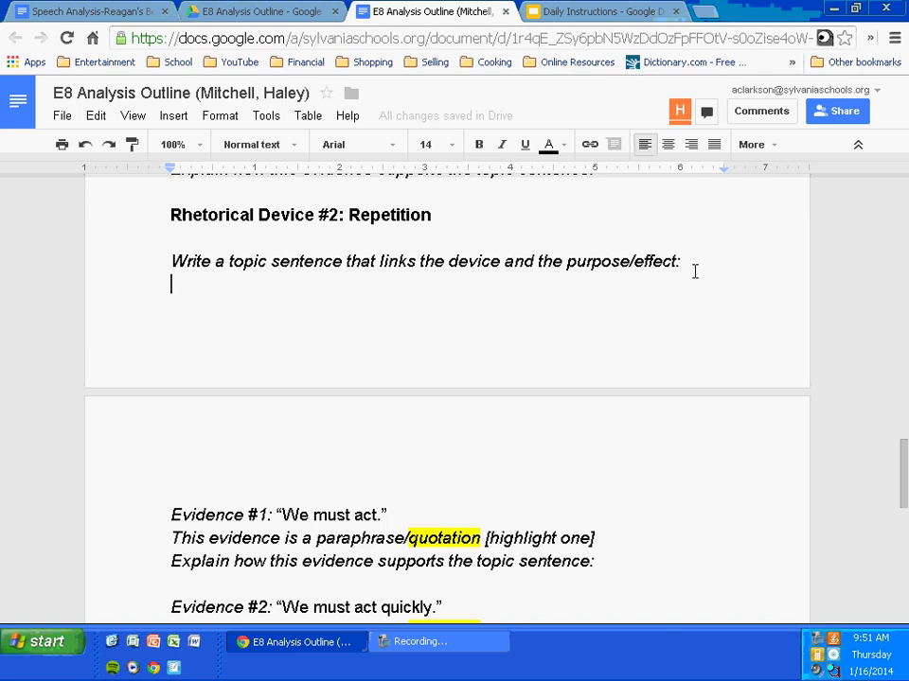
text(Ro)
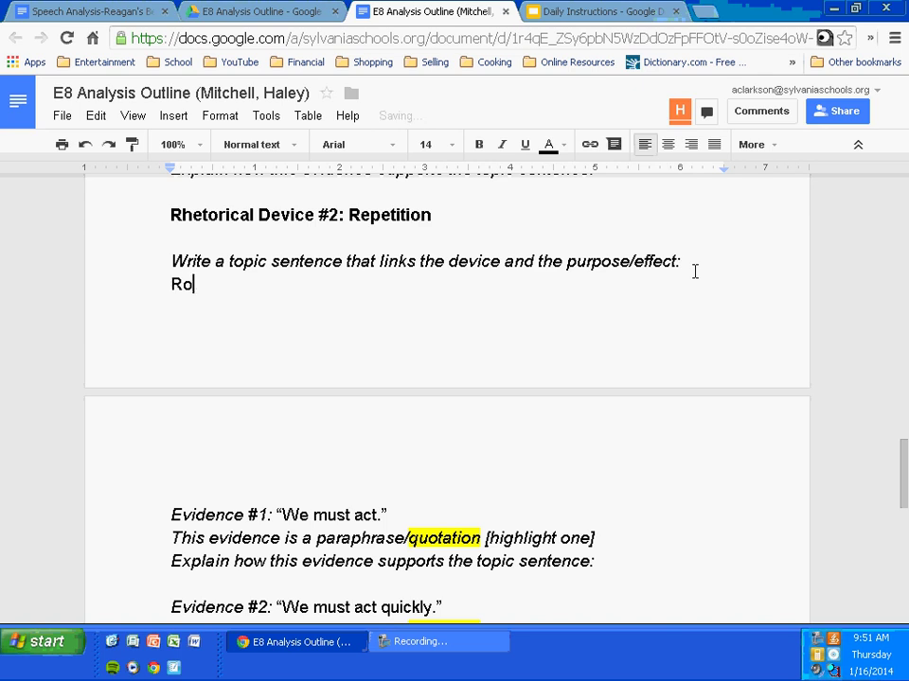
text(osevelt repeats himself t)
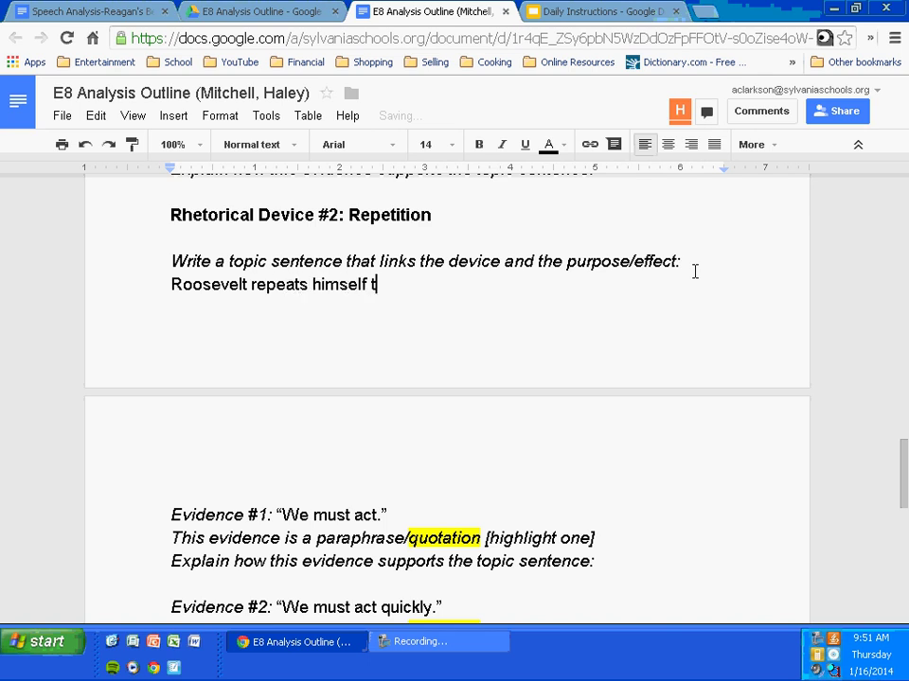
text(o emphsize the  )
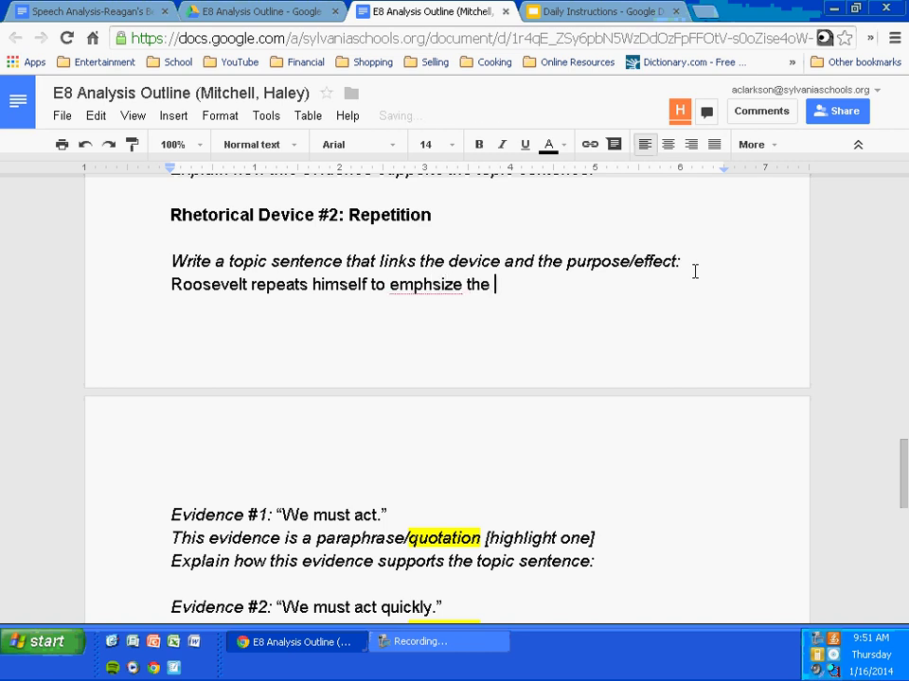
text(Am)
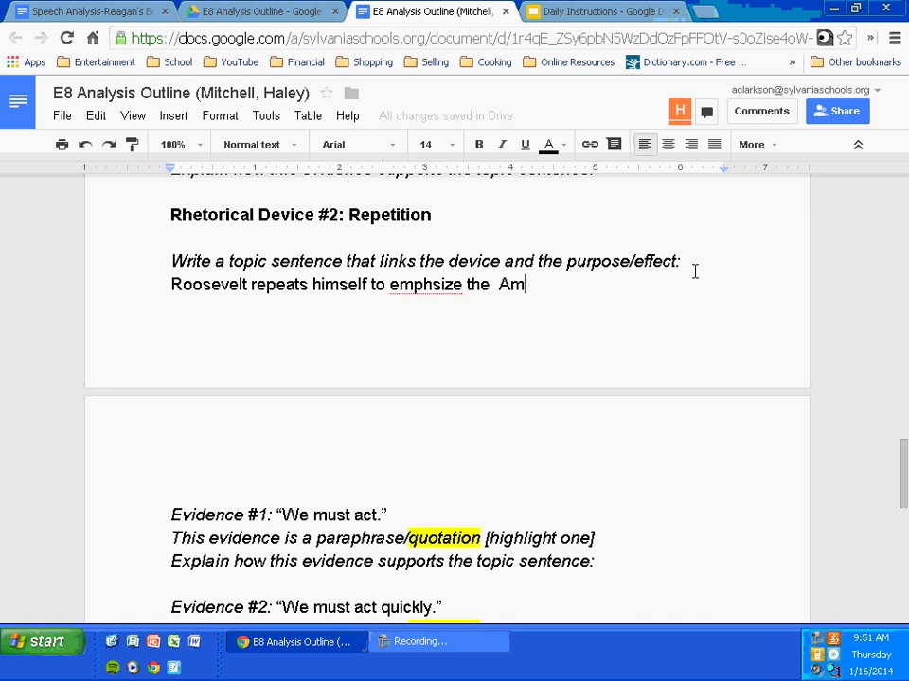
text(ricans woto end)
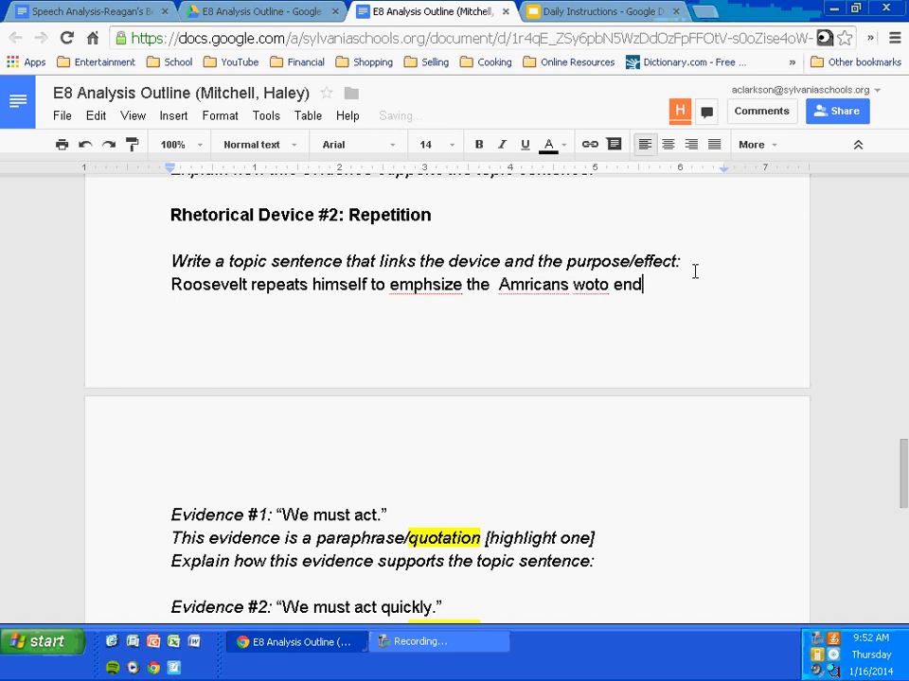
text( the Grea Dep)
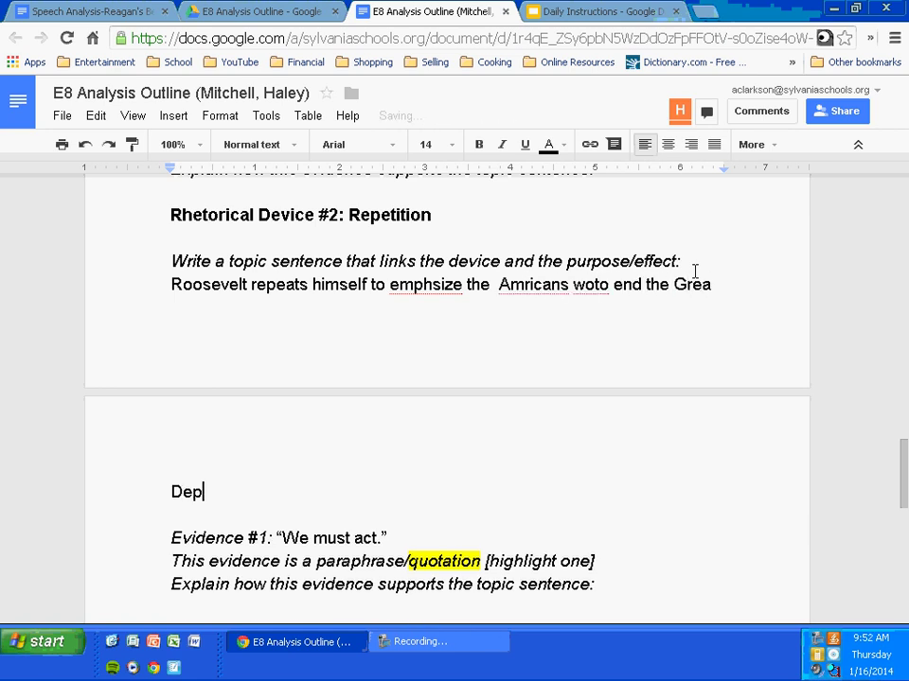
text(ression.)
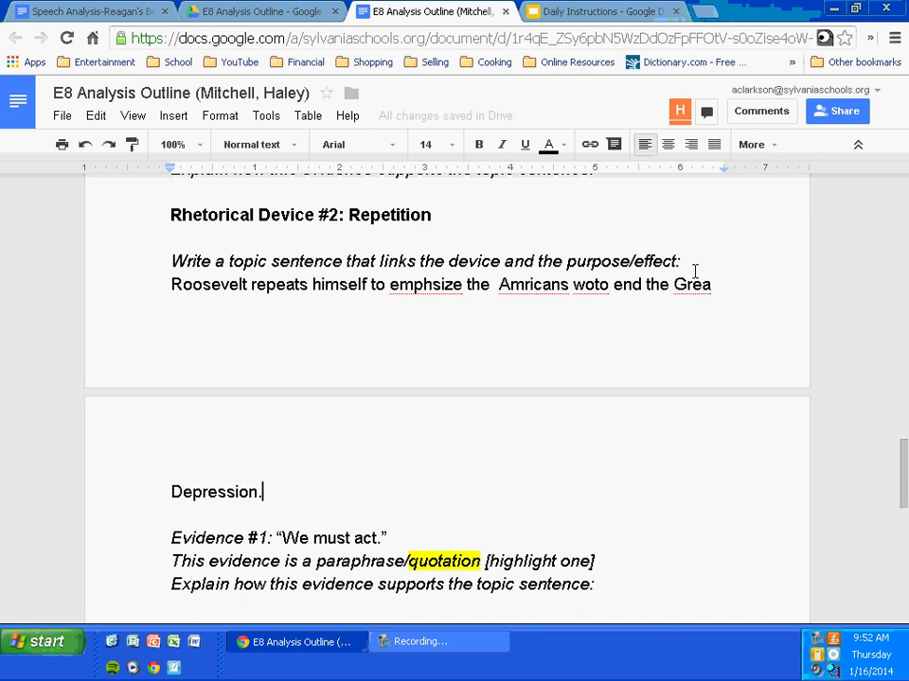
Correct the misspelled "emphsize" to "emphasize" in the Repetition topic sentence
key(Up)
key(Right)
key(Right)
key(Right)
key(Right)
key(Right)
key(Right)
key(Right)
key(Right)
key(Right)
key(Right)
key(Right)
key(Right)
key(Right)
key(Right)
key(Right)
key(Right)
key(Right)
key(Right)
key(Right)
key(Right)
text(a)
Insert "importance of" after "emphasize the" in the Repetition topic sentence
key(Right)
key(Right)
key(Right)
key(Right)
key(Right)
key(Right)
key(Right)
key(Right)
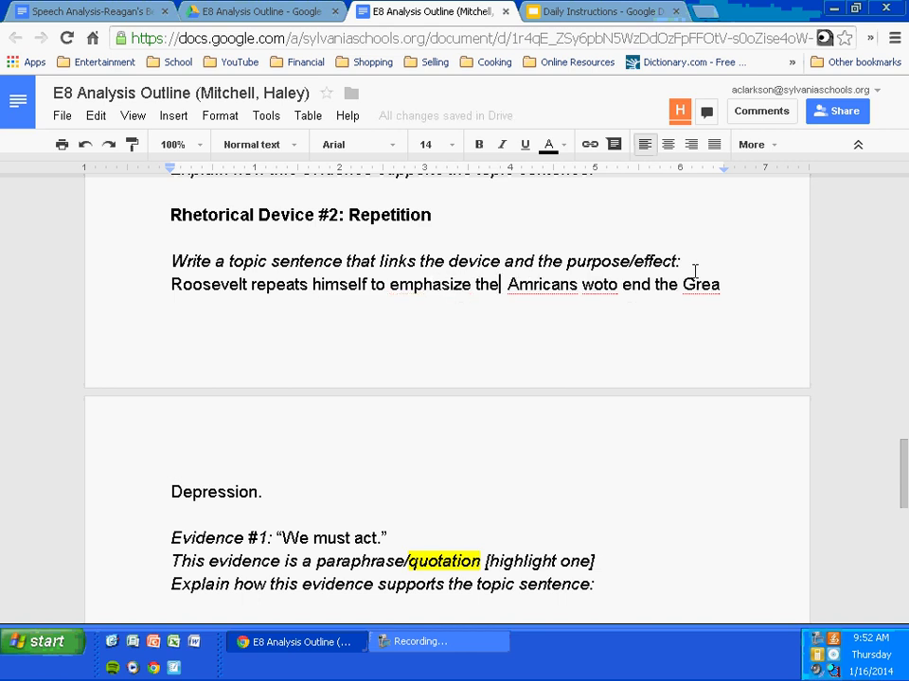
text(import)
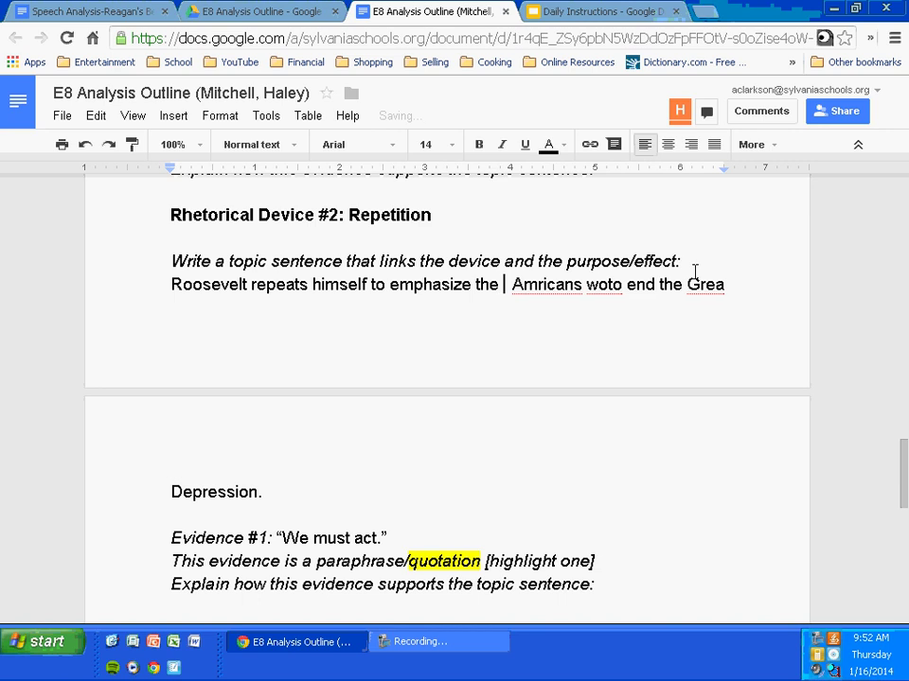
text(ance )
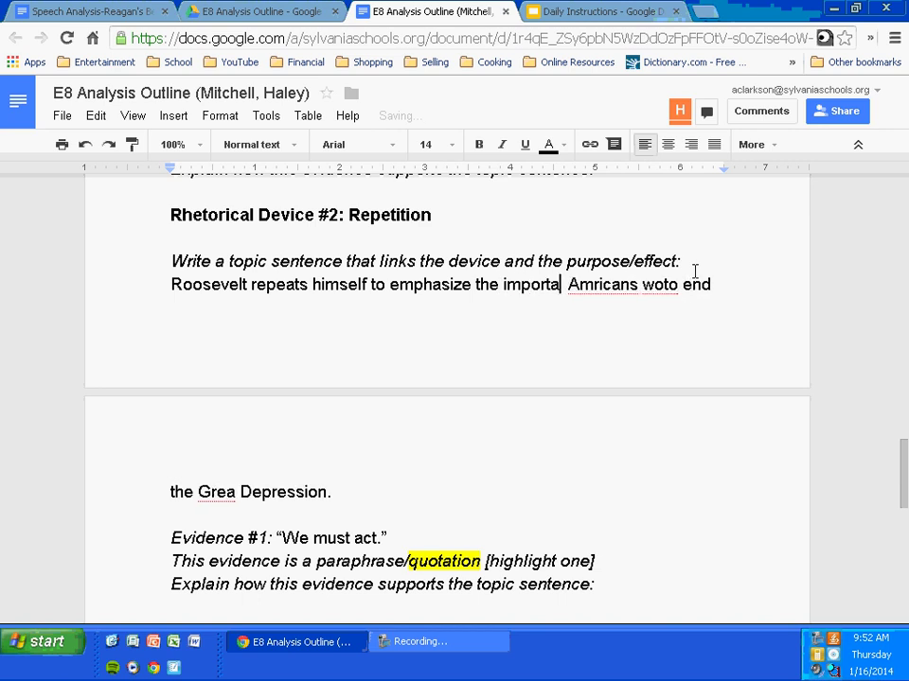
text(of)
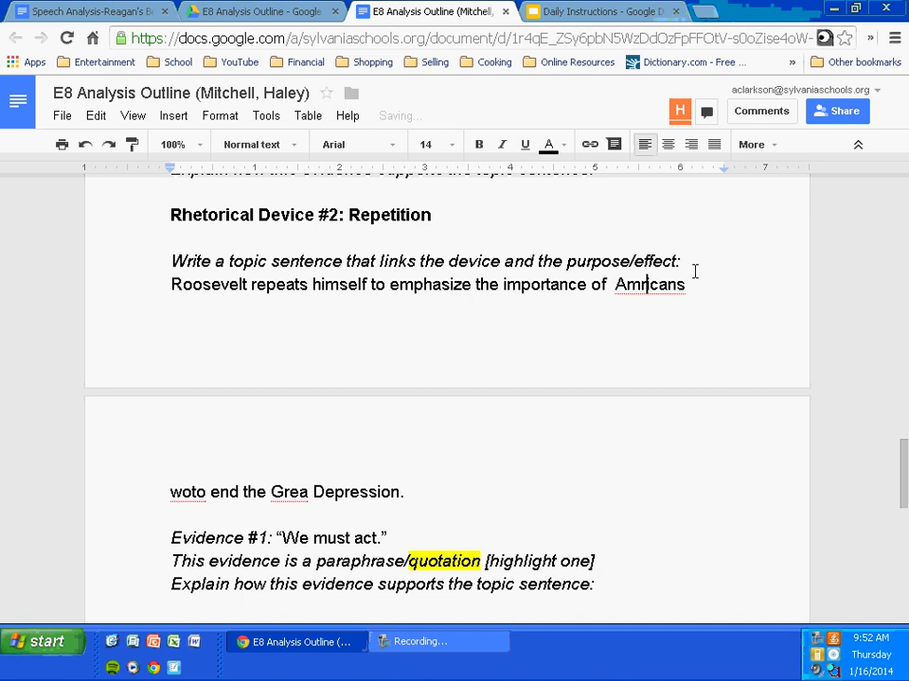
Correct the misspelled "Amricans" to "Americans" in the Repetition topic sentence
key(Right)
key(Right)
text(e)
key(Down)
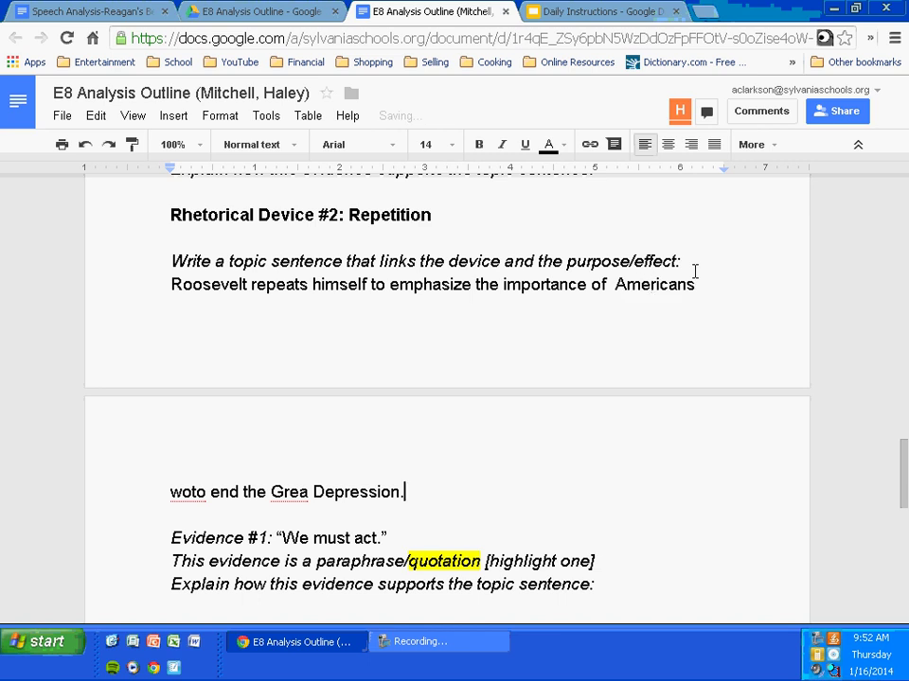
Complete the unfinished "wo" after "Americans" in the Repetition topic sentence so it reads "working together", separated from "to"
key(Left)
key(Left)
key(Left)
key(Left)
key(Left)
key(Left)
key(Left)
key(Left)
key(Left)
key(Left)
key(Left)
key(Left)
key(Left)
key(Left)
key(Left)
key(Left)
key(Left)
key(Left)
key(Left)
key(Left)
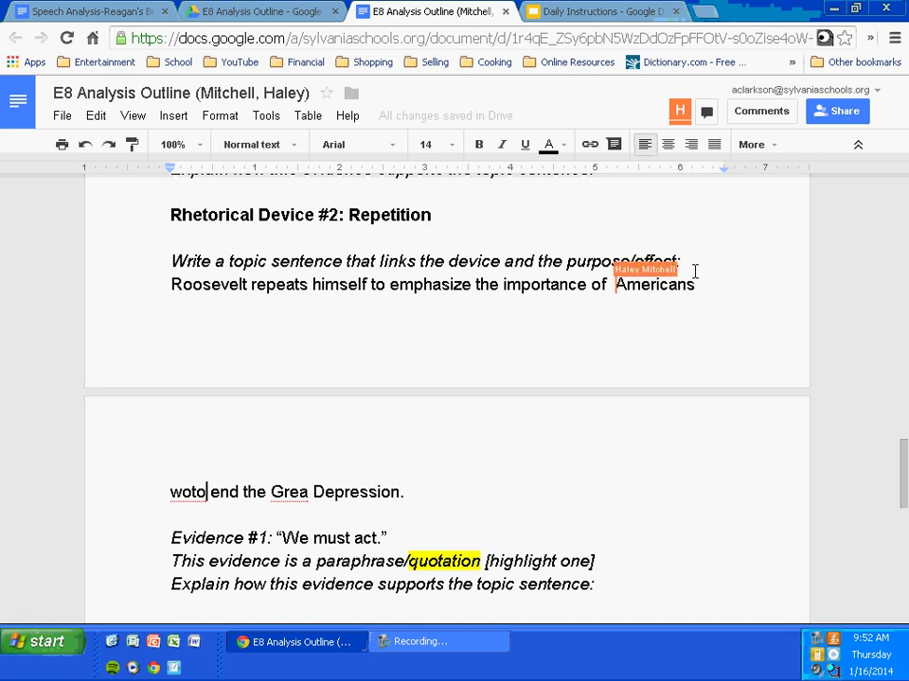
text(rking together)
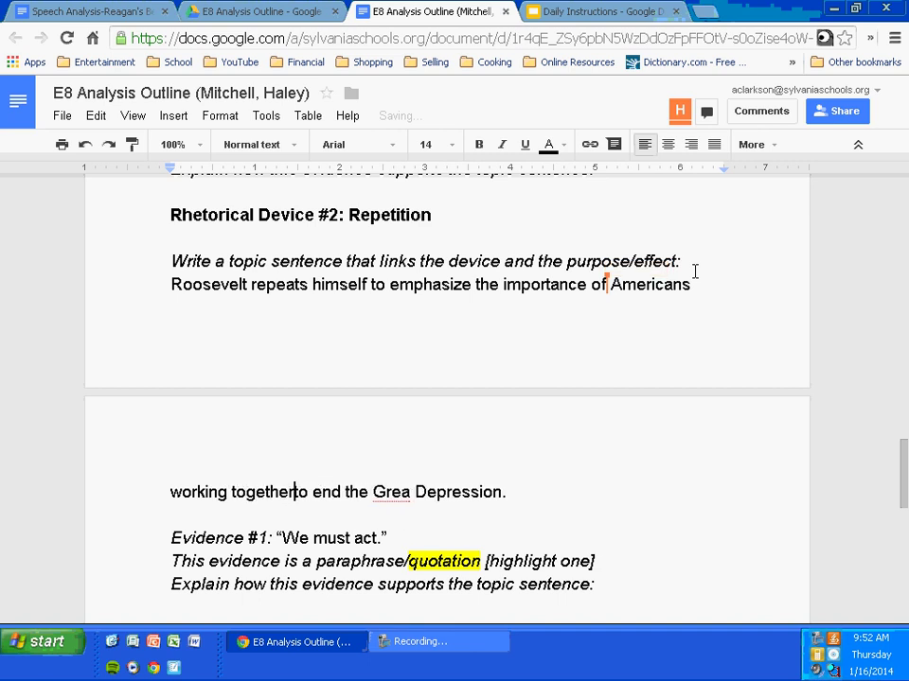
Correct the misspelled "Grea" to "Great" before "Depression" in the Repetition topic sentence
key(Right)
key(Right)
key(Right)
key(Right)
key(Right)
key(Right)
key(Right)
key(Right)
key(Right)
key(Right)
key(Right)
key(Right)
key(Right)
key(Right)
key(Right)
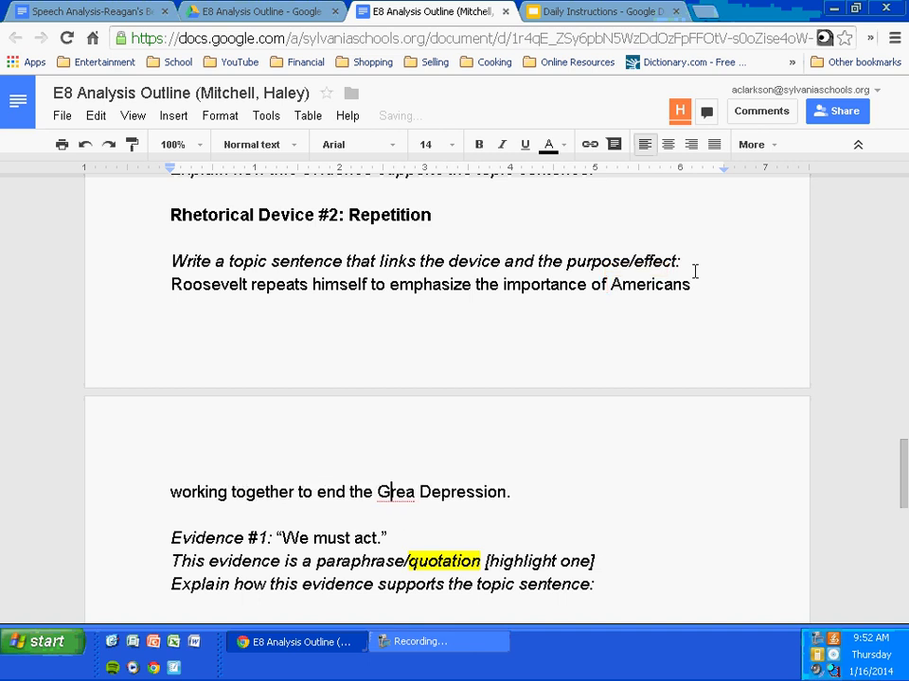
text(t)
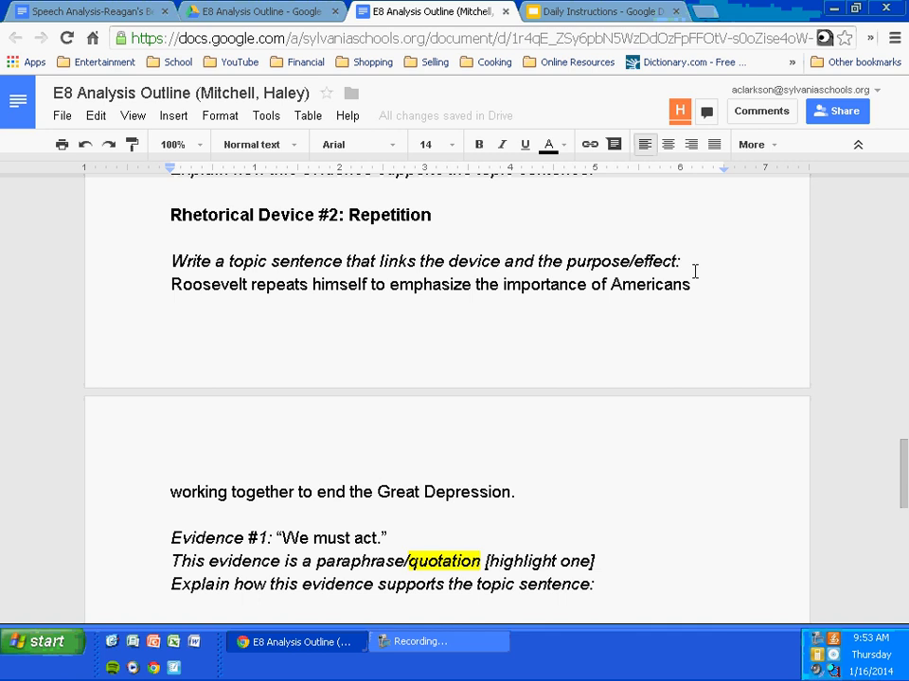
Explain Evidence #1 with "This simple statement emphasizes that all Americans, because of the “we,” should act to end the Depression, not just the government."
click(246, 260)
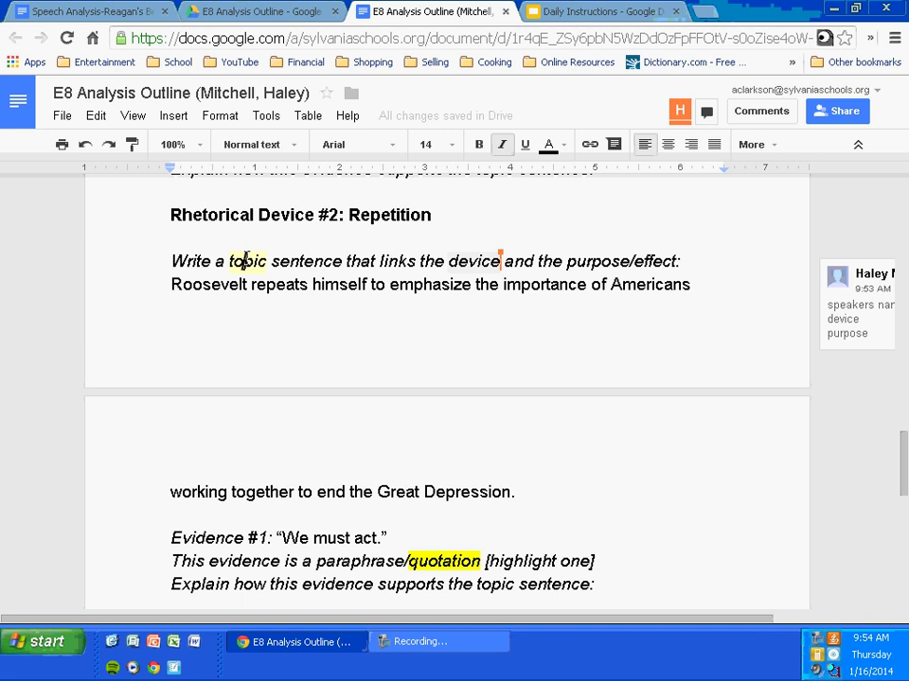
key(Down)
key(Down)
key(Down)
key(Down)
key(Down)
key(Down)
key(Up)
key(Up)
key(Up)
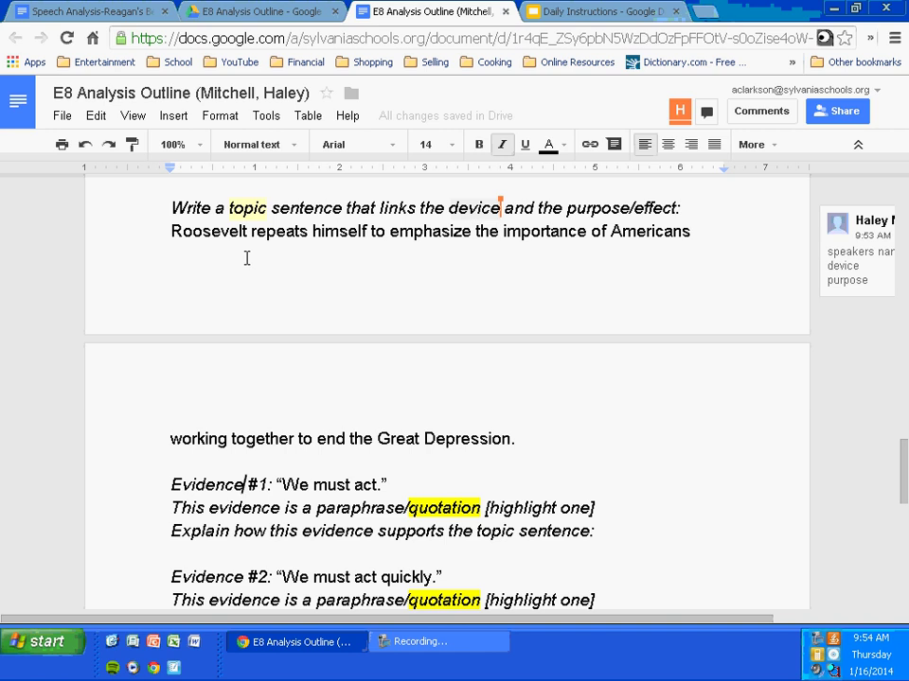
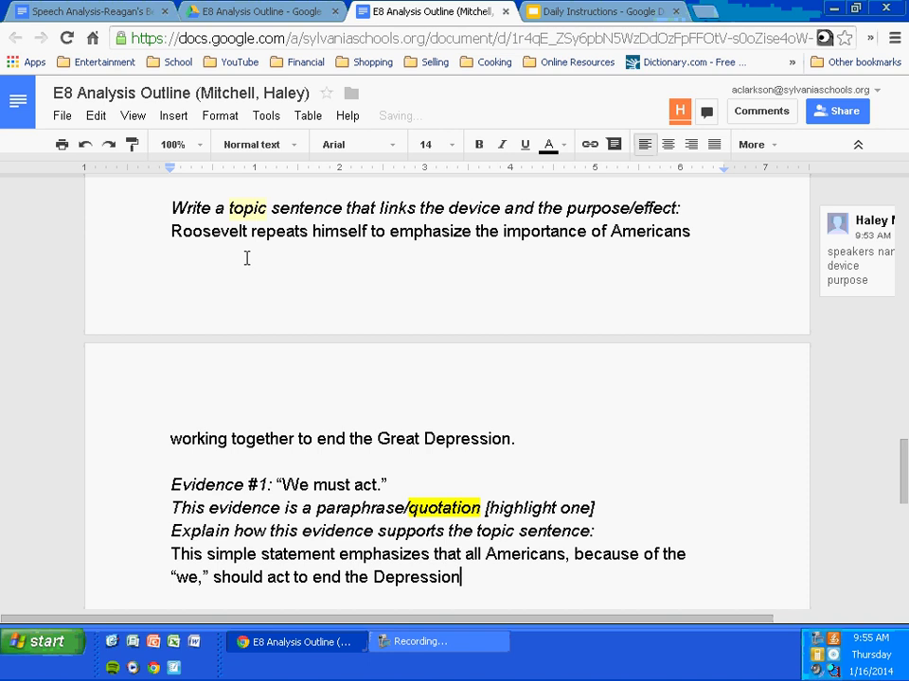
text(ust)
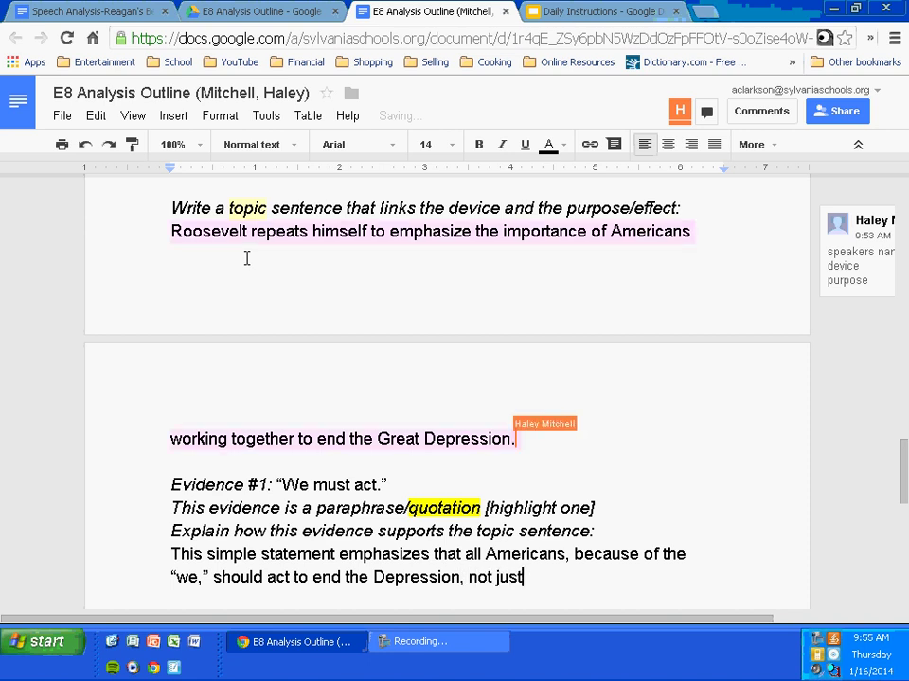
text( the government.)
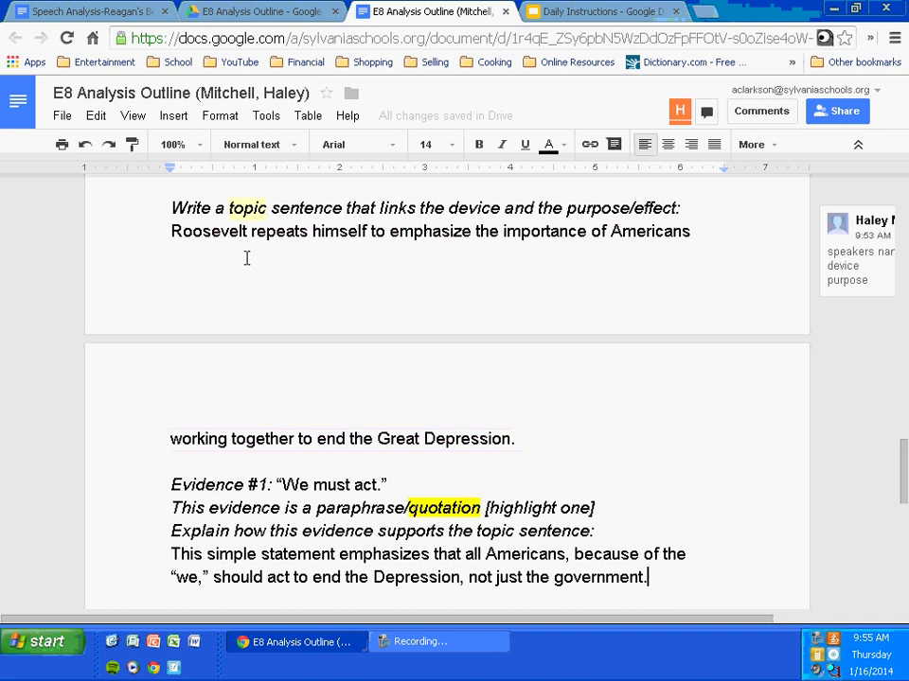
Below Evidence #2's explanation prompt, add in non-italic text "By repeating the same sentence, Roosevelt has emphasized his point that only working together will end this crisis."
drag(904, 467, 903, 497)
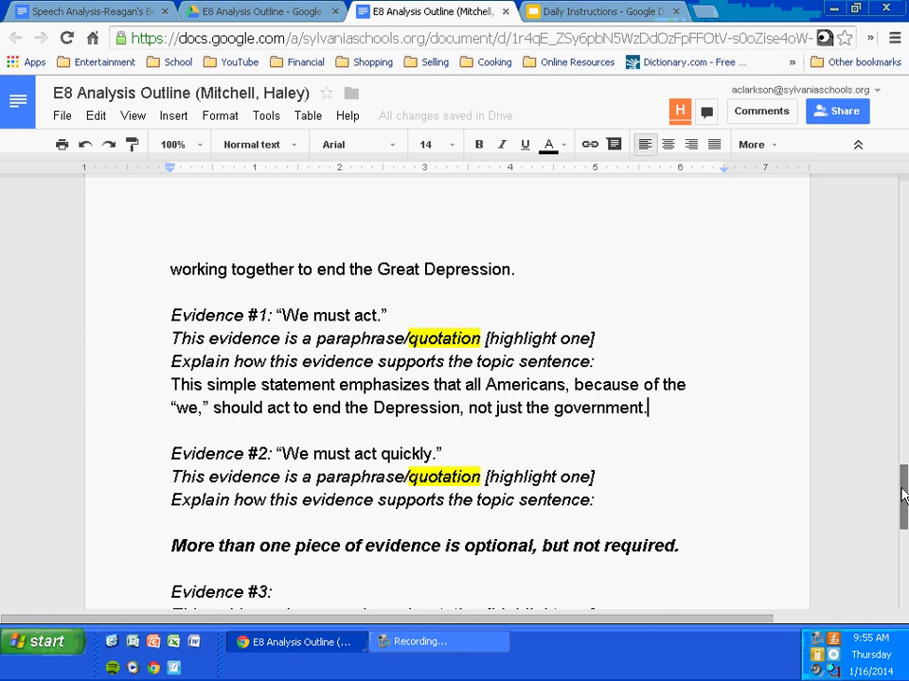
click(600, 502)
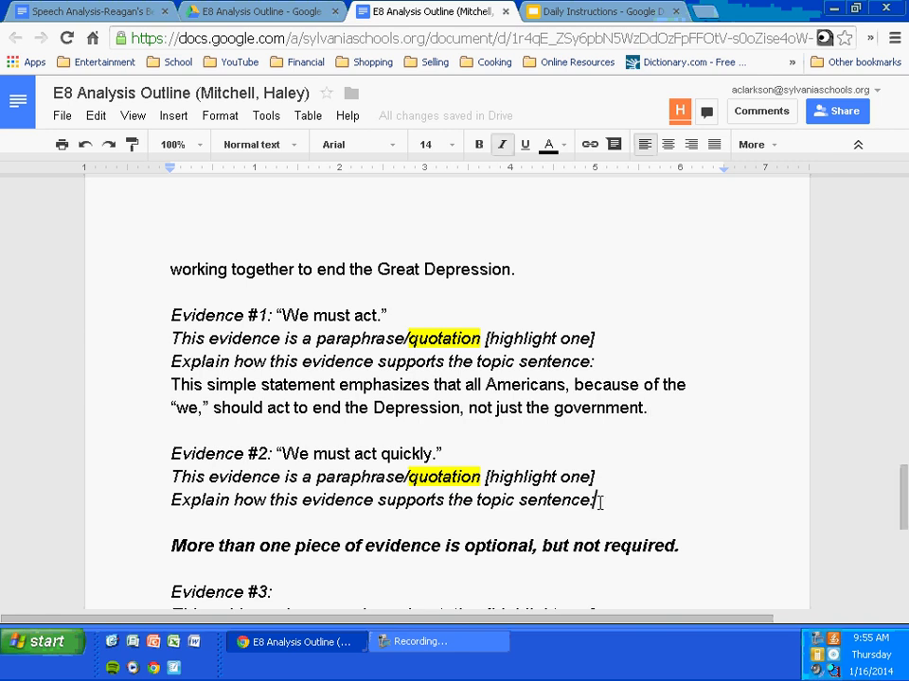
key(Return)
key(ctrl+i)
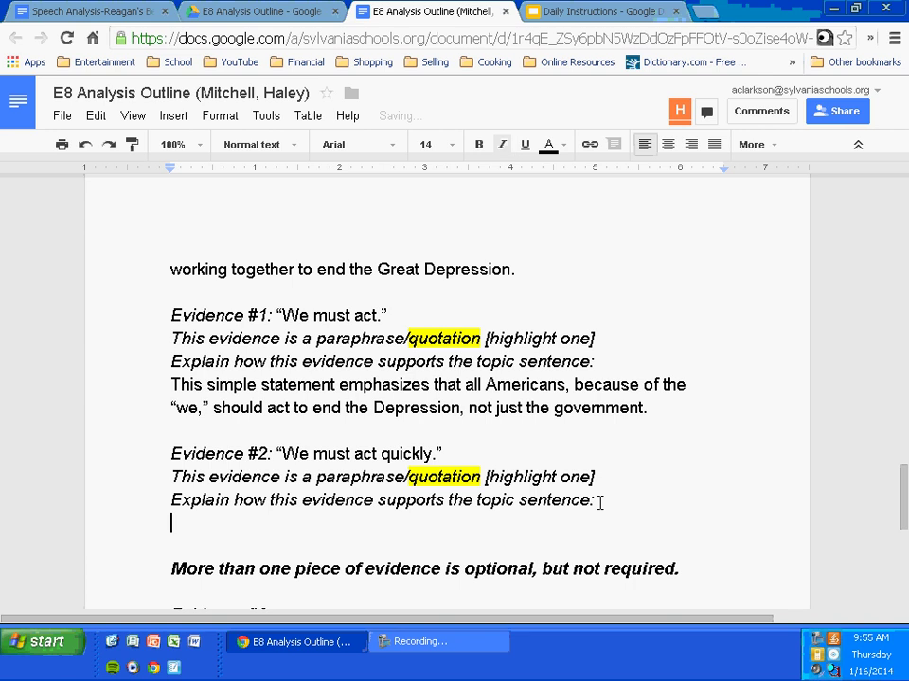
text(B)
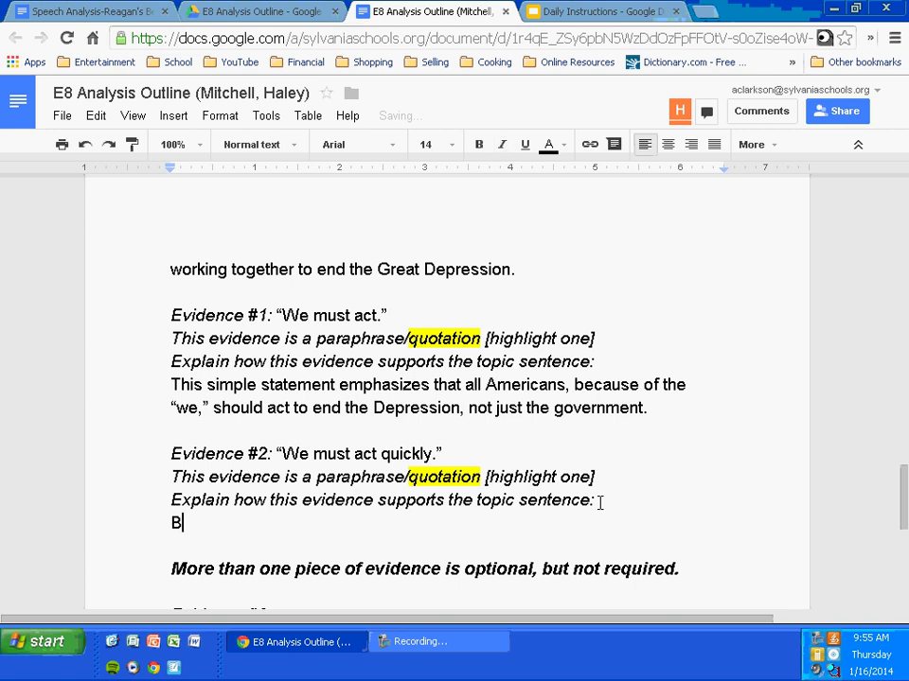
text(y repeating )
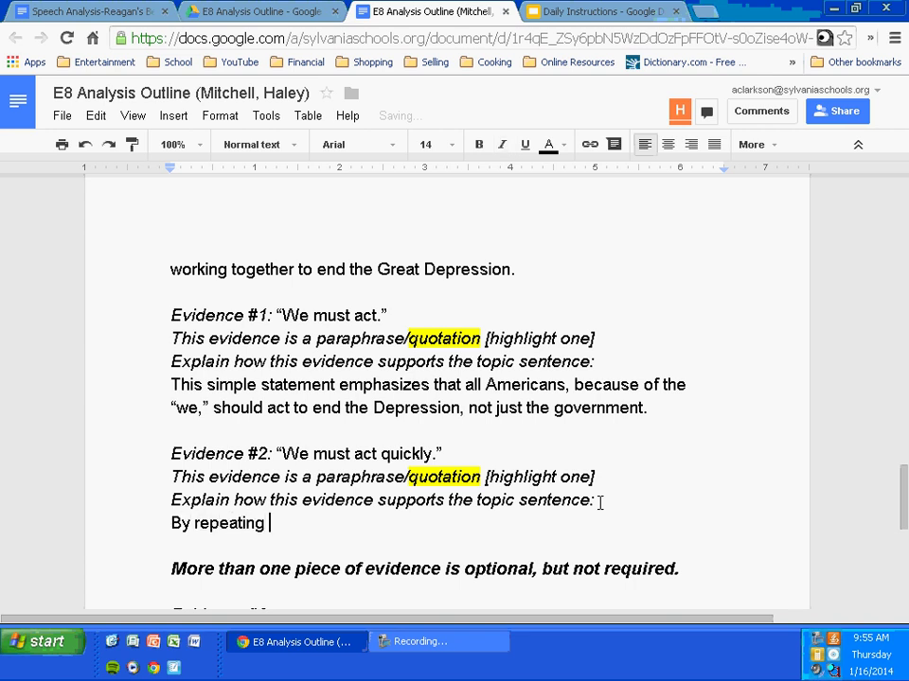
text(the same)
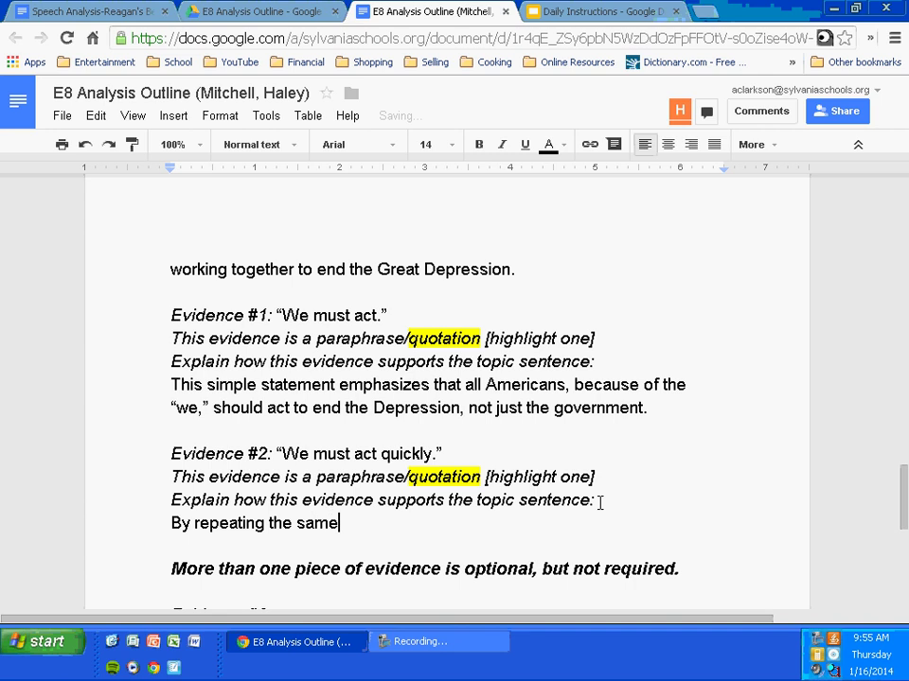
text( sentence,)
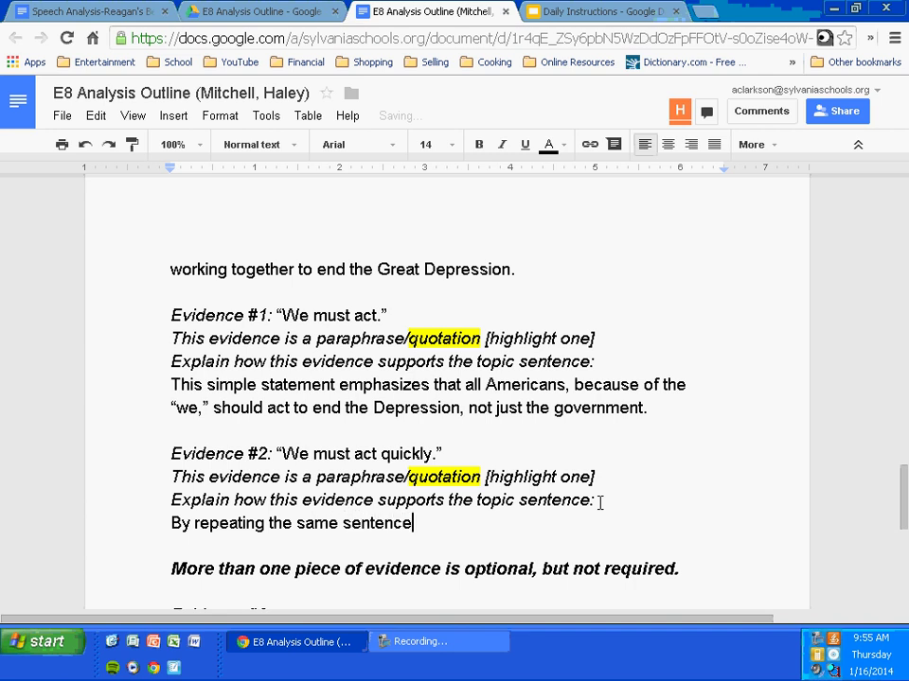
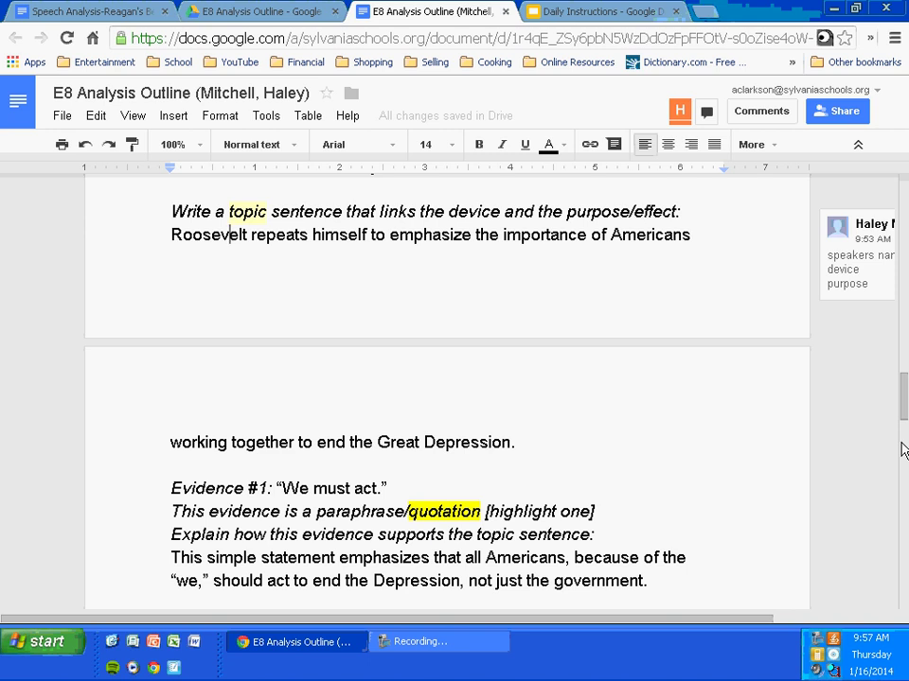
Review the Repetition section from its topic sentence through the explanations of Evidence #1 and Evidence #2
key(Down)
key(Down)
key(Down)
key(Down)
key(Down)
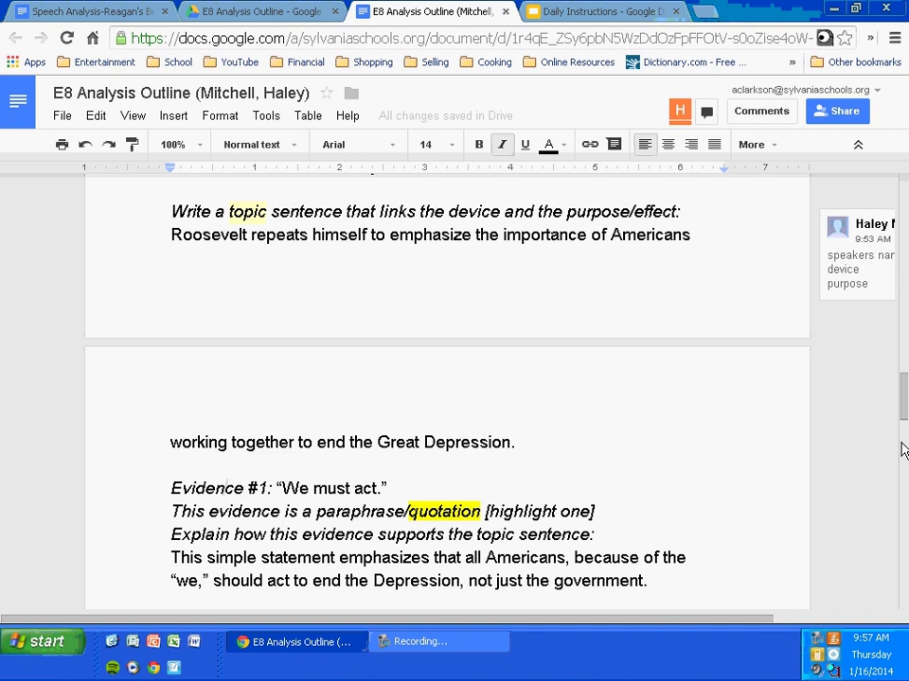
key(Up)
key(Down)
key(Down)
key(Down)
key(Down)
key(Down)
key(Down)
key(Down)
key(Down)
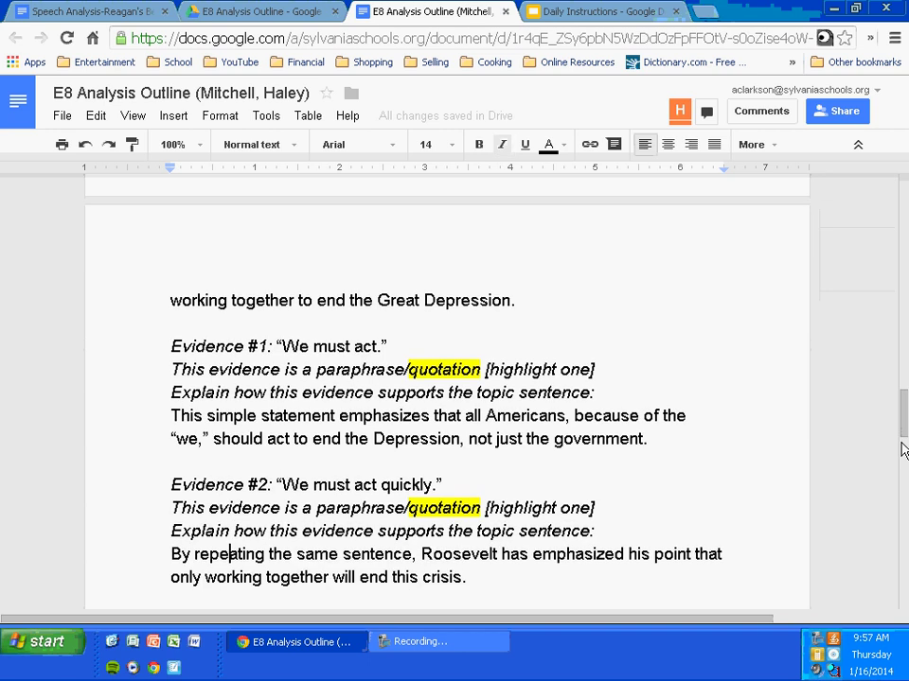
key(Down)
key(Down)
key(Down)
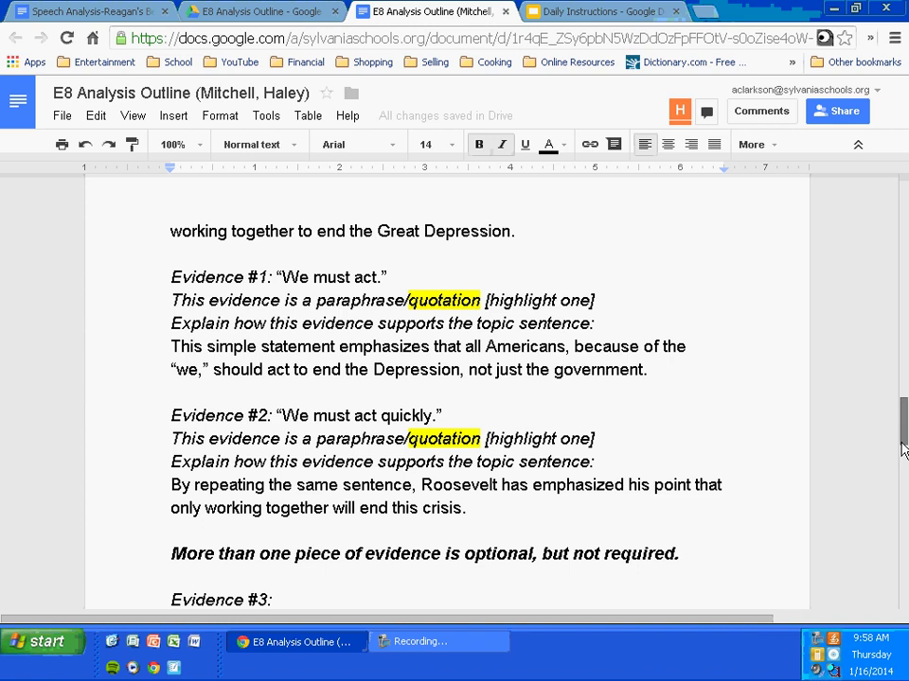
Switch to the Reagan's Berlin Speech analysis and highlight "Reagan", "audience feel pride" and "repetition" in turn in the paragraph starting "Second"
click(128, 13)
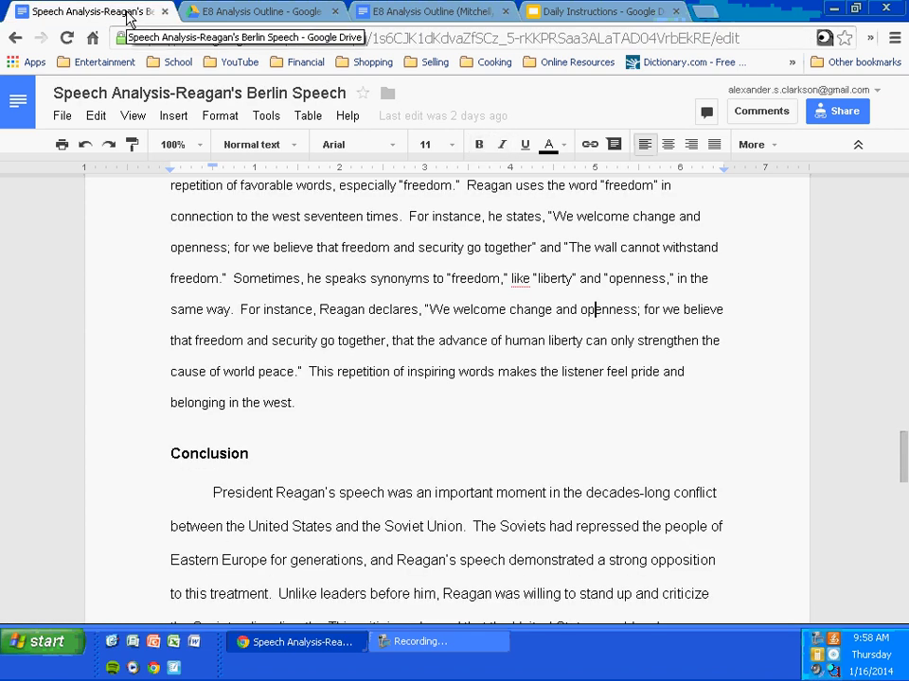
mouse_move(904, 455)
mouse_down()
mouse_move(903, 428)
mouse_move(904, 441)
mouse_up()
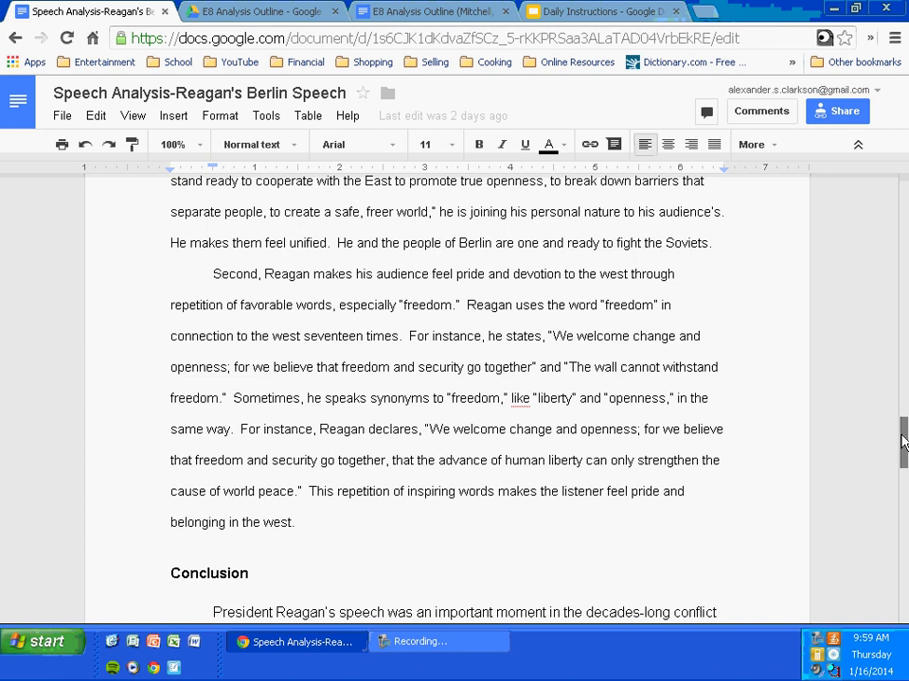
drag(265, 274, 305, 273)
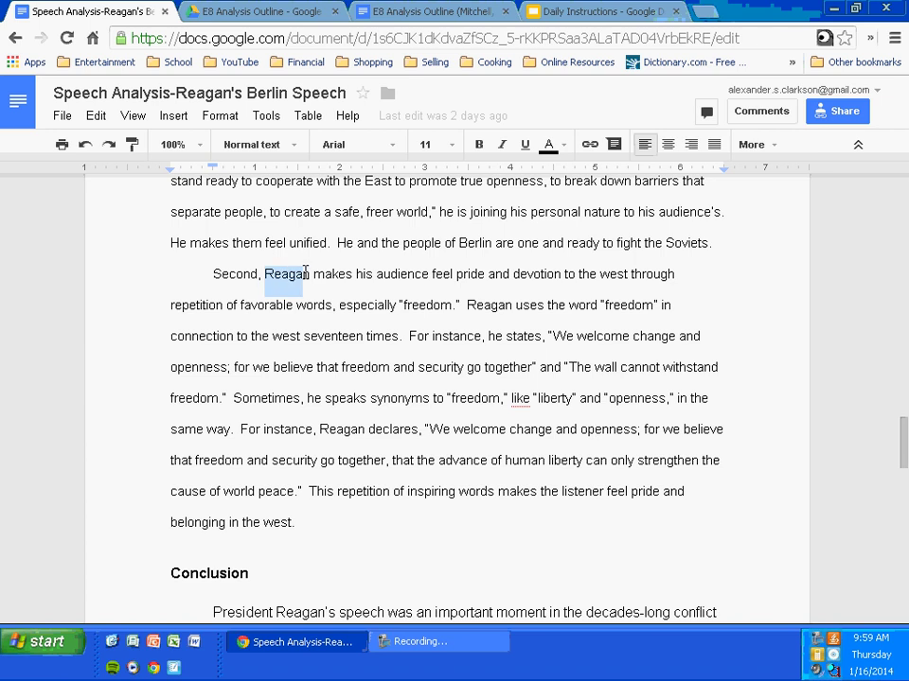
drag(374, 273, 486, 275)
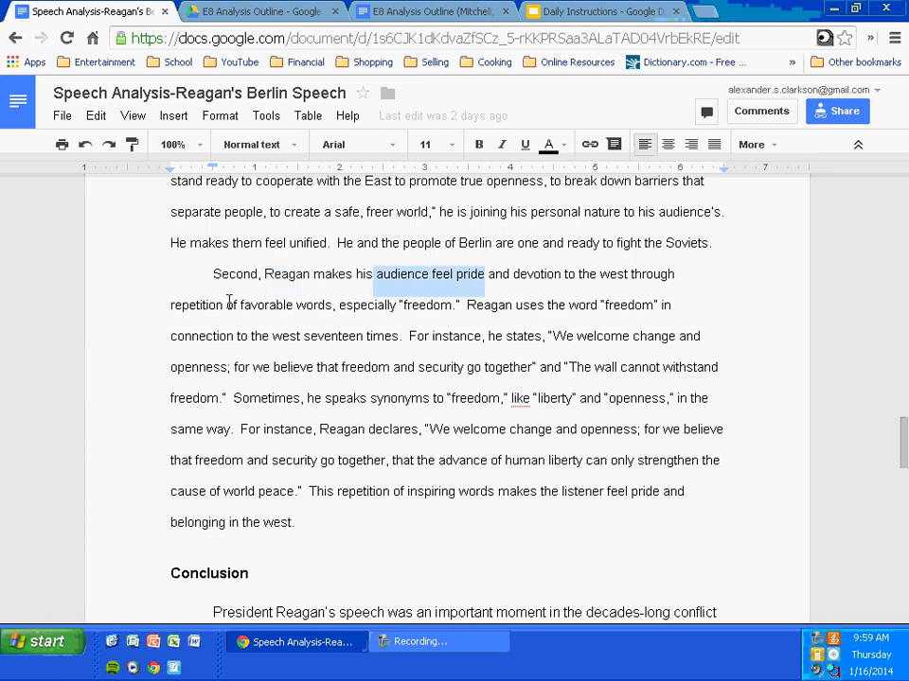
drag(227, 305, 159, 310)
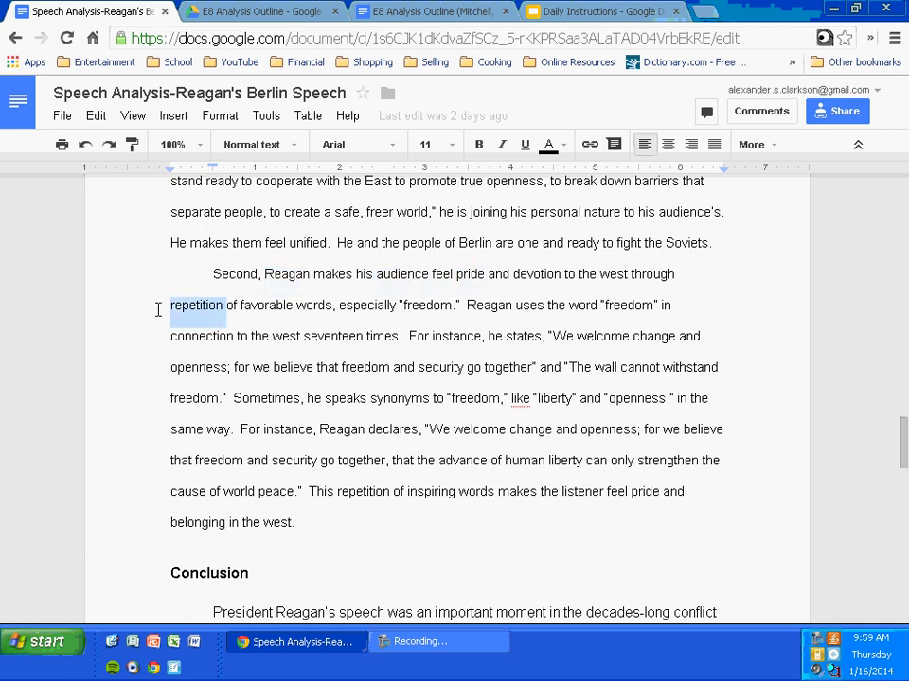